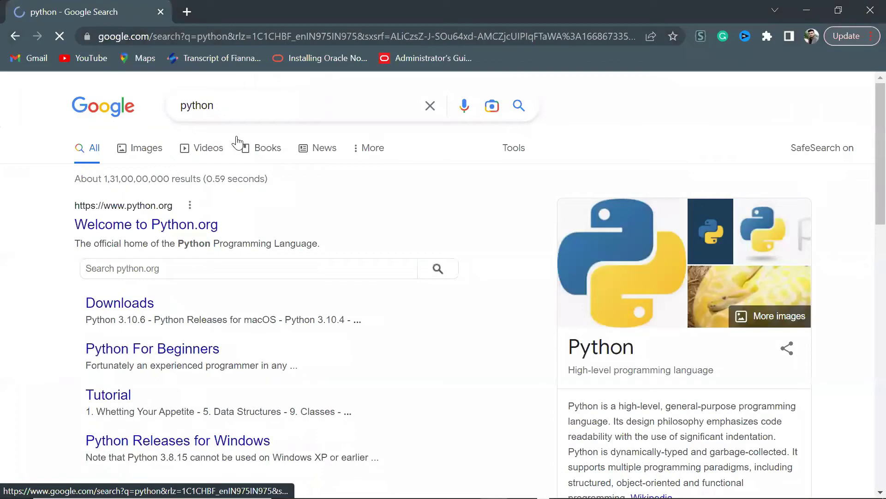
- Reach Python.org's Python 3.11.0 Windows downloads page, then find a guide on adding Python to PATH
click(161, 224)
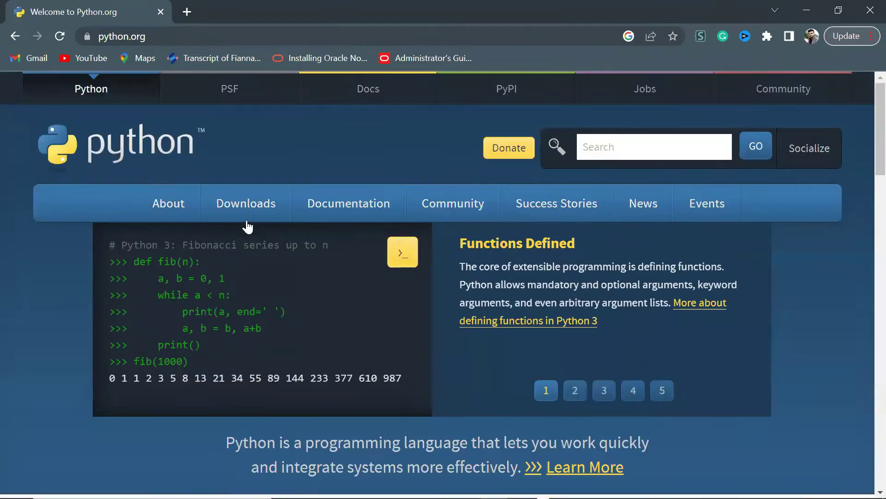
click(246, 203)
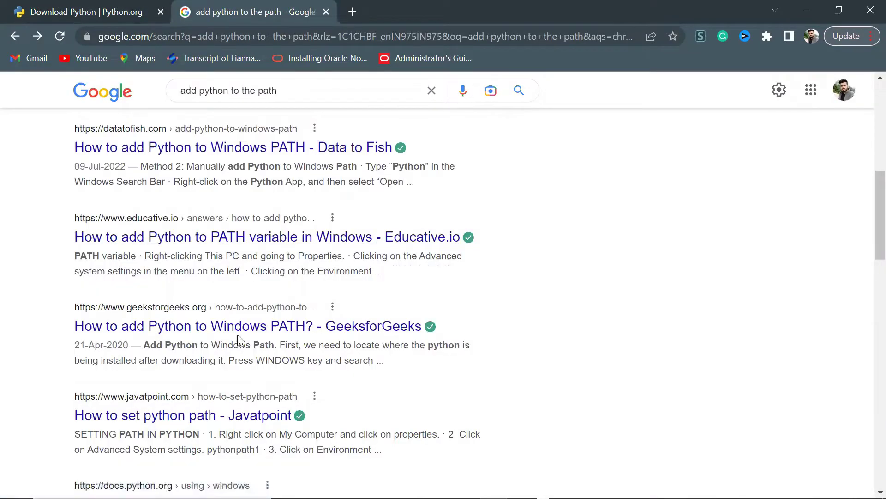
click(238, 327)
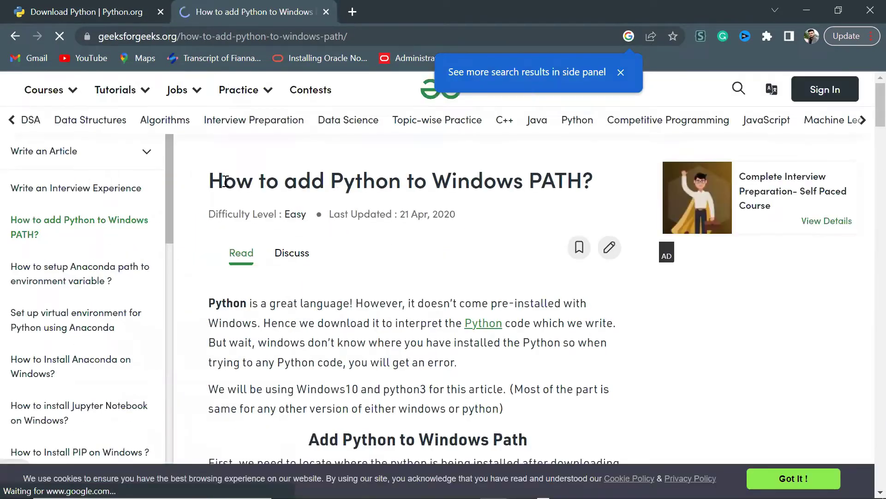
scroll(487, 263, down, 5)
scroll(488, 264, down, 5)
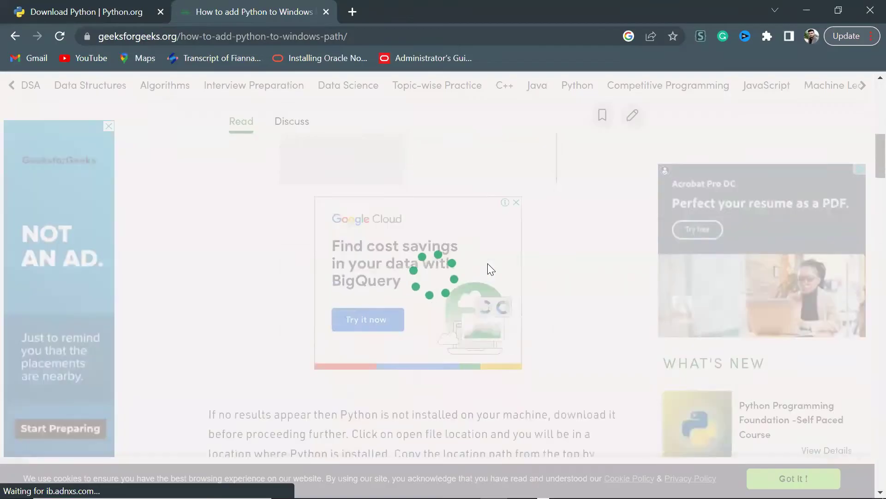
- Dismiss the GeeksforGeeks login popup and run python in the terminal to confirm installation
click(588, 95)
scroll(487, 263, down, 5)
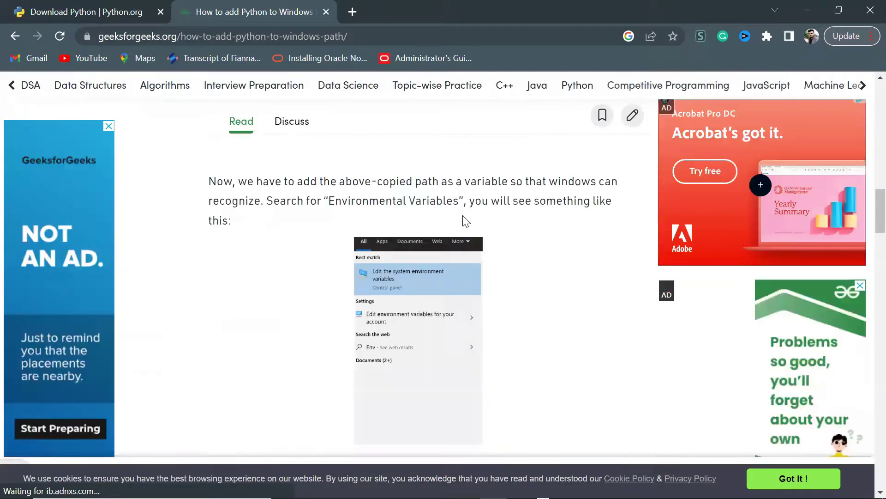
scroll(488, 263, down, 5)
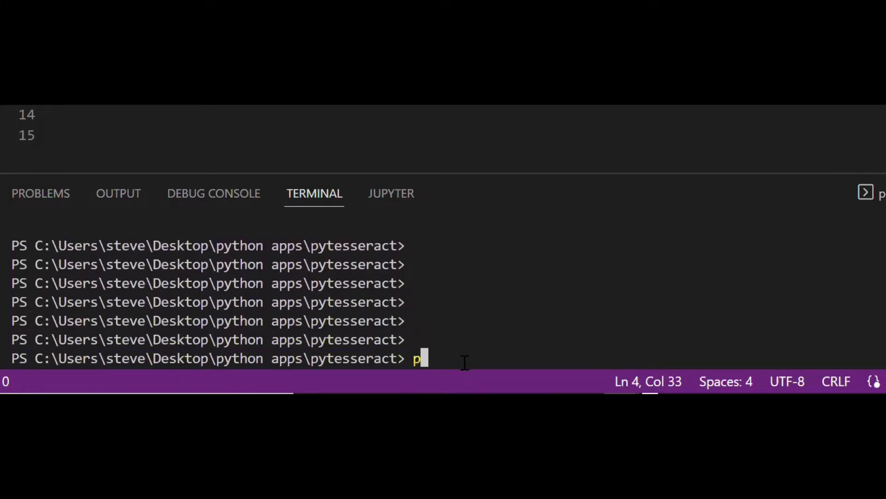
text(ython)
key(Return)
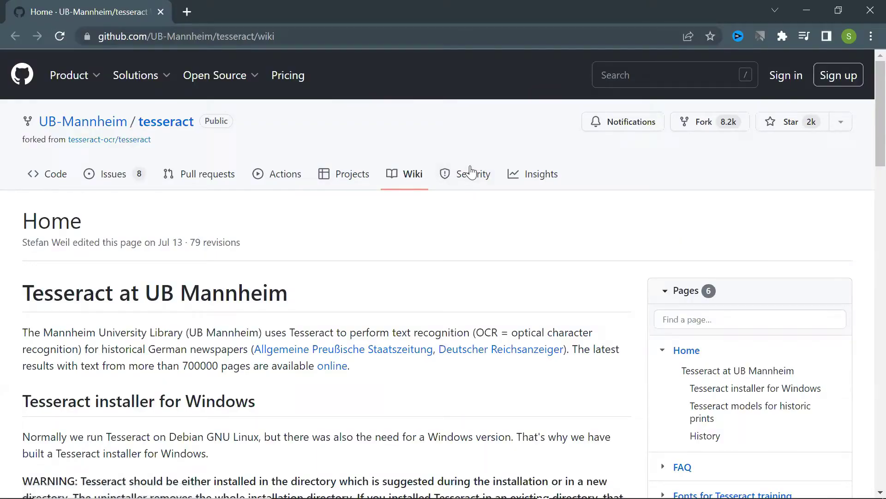
scroll(304, 177, down, 4)
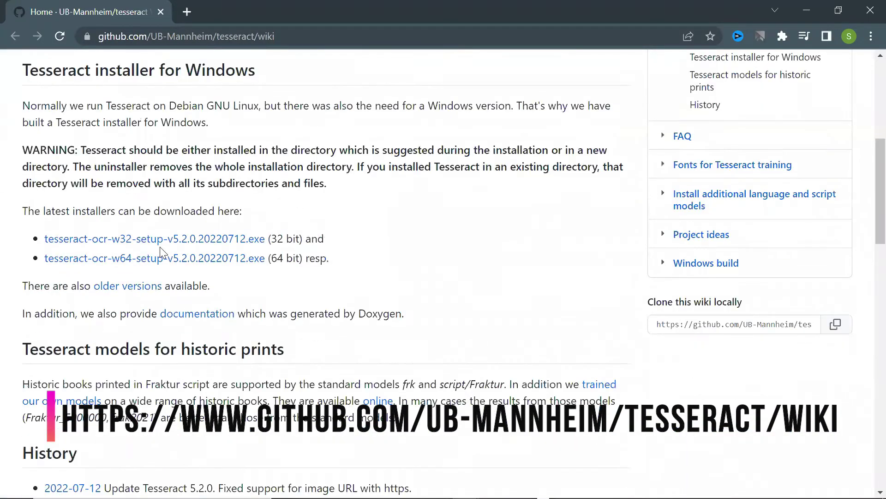
- Download the tesseract-ocr-w64-setup 5.2.0 installer from the UB Mannheim wiki
click(128, 258)
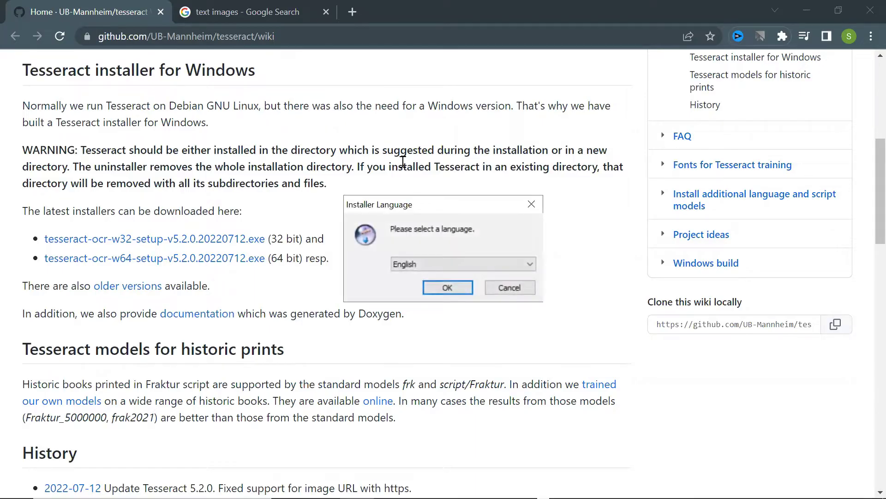
- Start Tesseract setup in English, accept the license, and keep default users and components
click(448, 290)
click(522, 367)
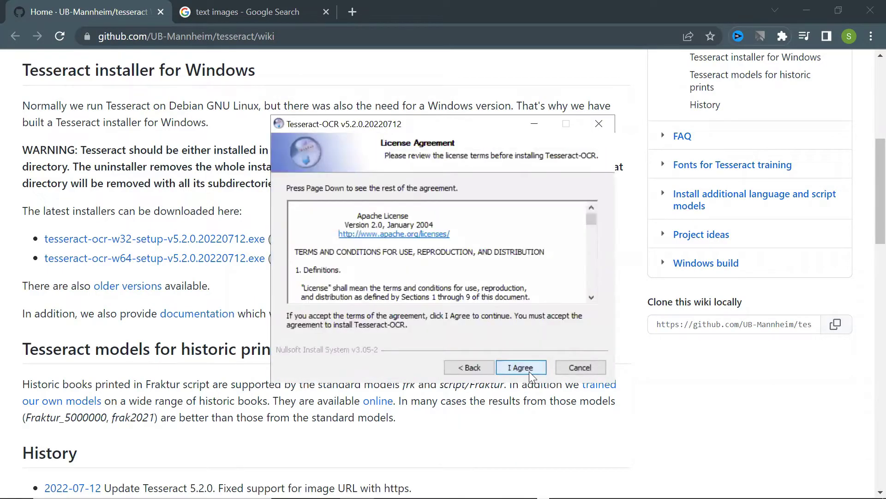
scroll(527, 282, down, 5)
scroll(527, 283, down, 5)
click(521, 367)
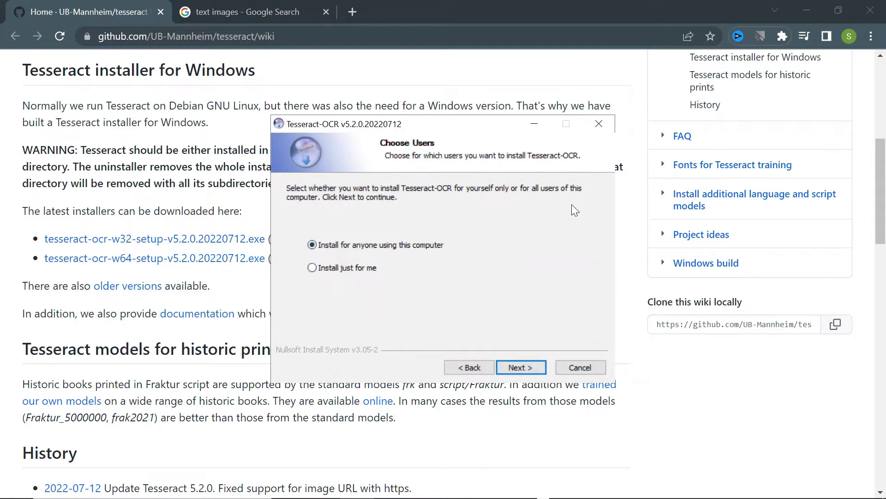
click(522, 367)
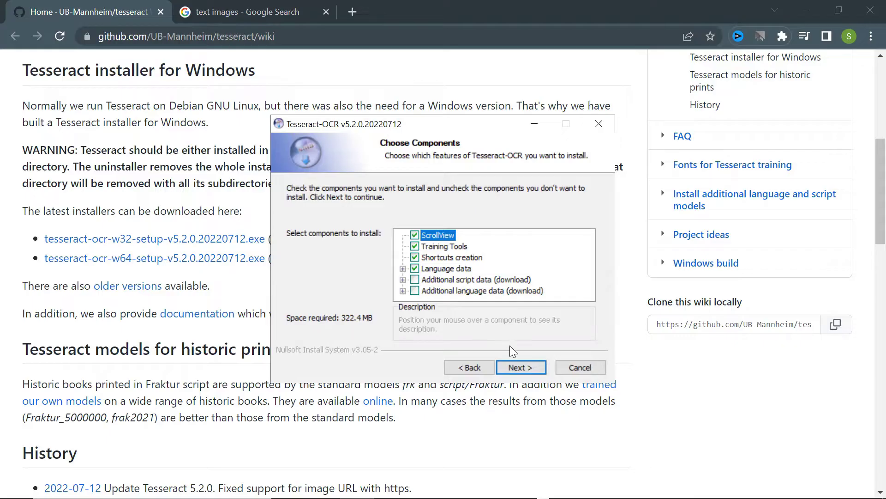
click(521, 367)
- Copy the Tesseract-OCR destination folder path into Notepad
click(466, 285)
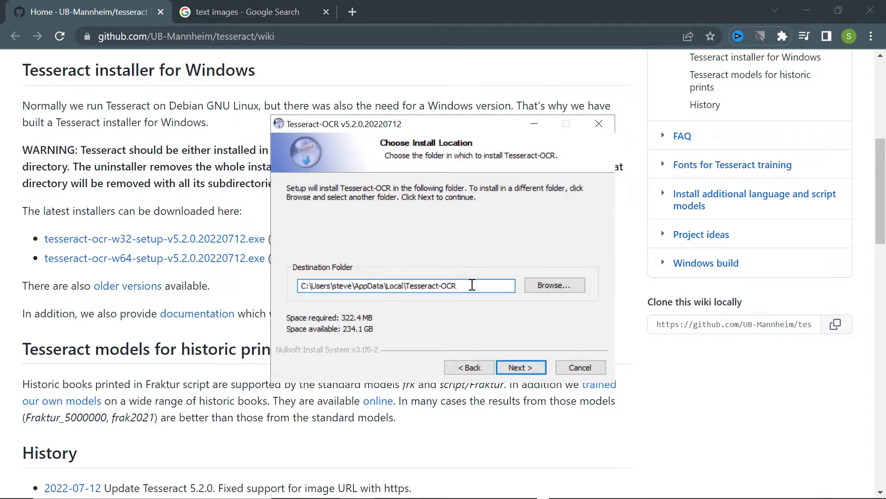
drag(471, 286, 290, 278)
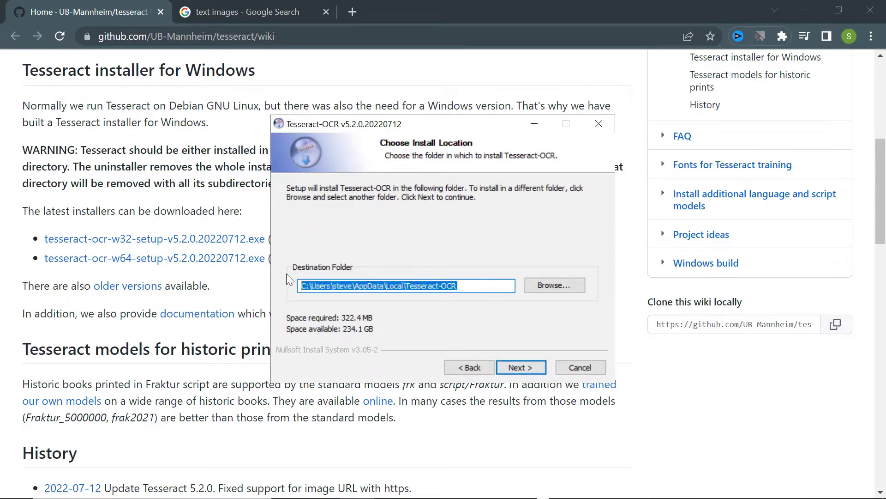
key(ctrl+c)
key(super)
text(notepad)
key(Return)
key(ctrl+v)
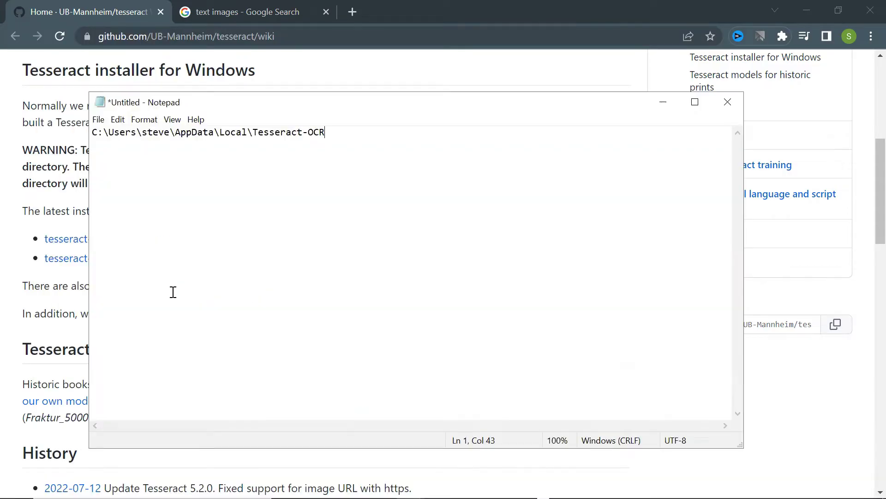
click(663, 102)
- Install Tesseract-OCR to the default folder with the default shortcuts folder
click(520, 367)
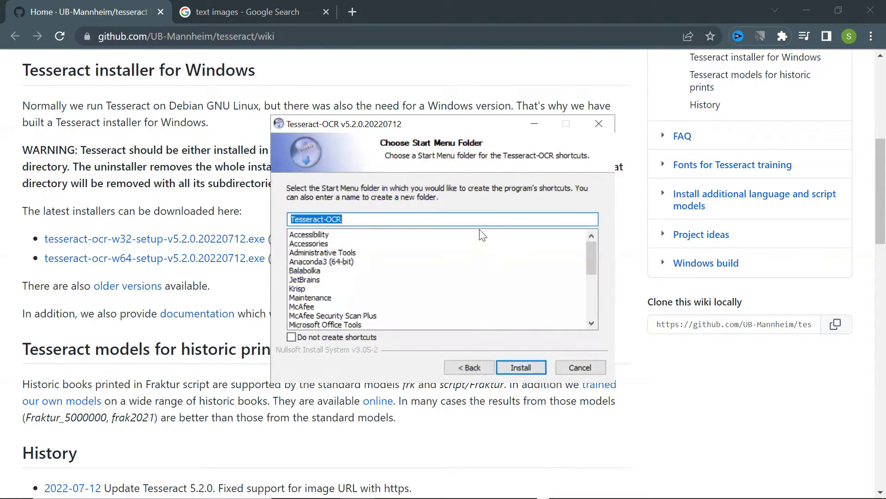
click(521, 367)
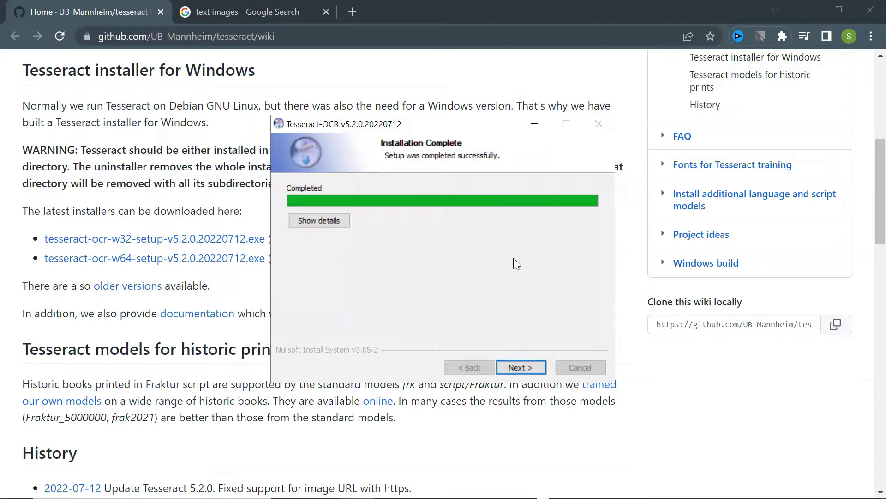
click(521, 367)
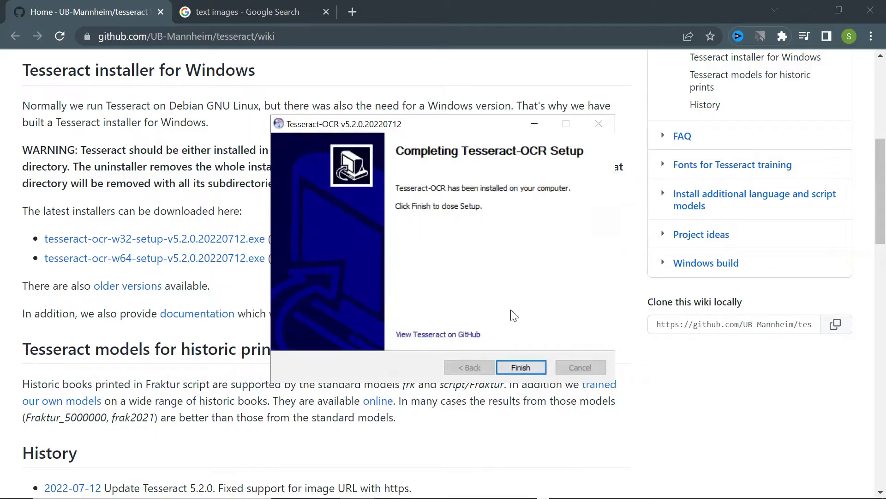
- Close the installer and locate tesseract.exe in the Tesseract-OCR install folder
click(520, 368)
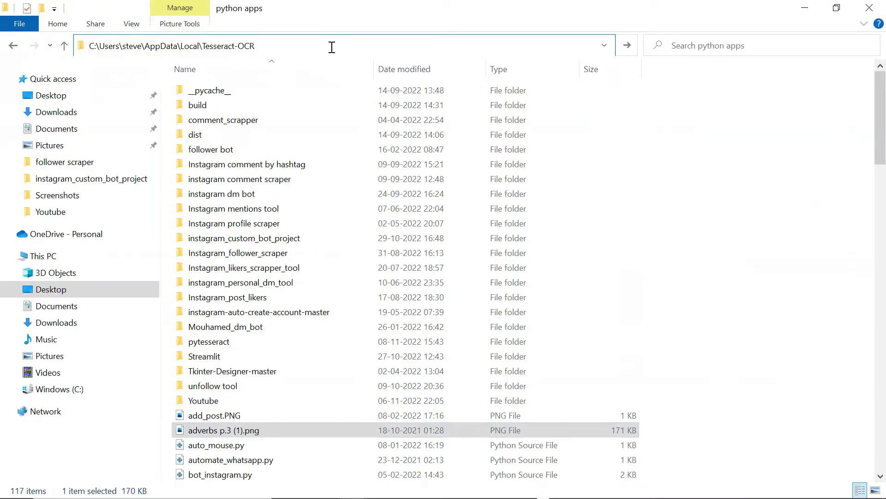
click(315, 45)
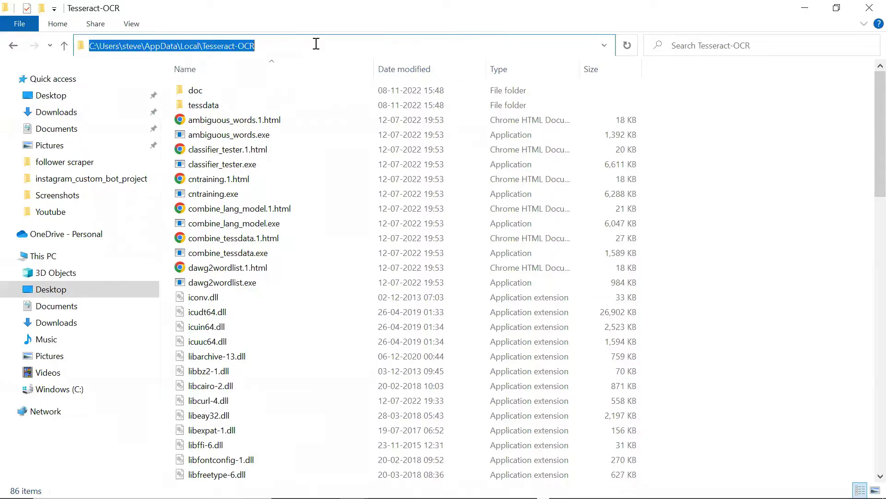
scroll(298, 305, down, 5)
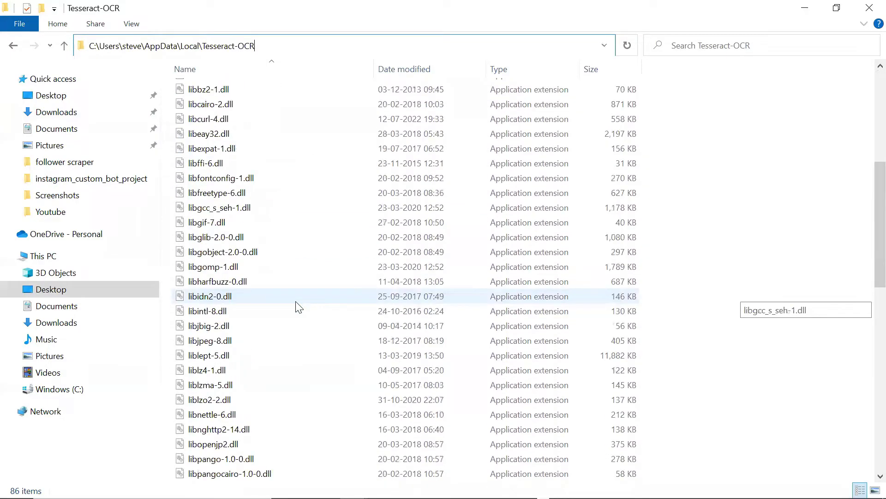
scroll(298, 305, down, 5)
scroll(298, 306, down, 3)
click(284, 312)
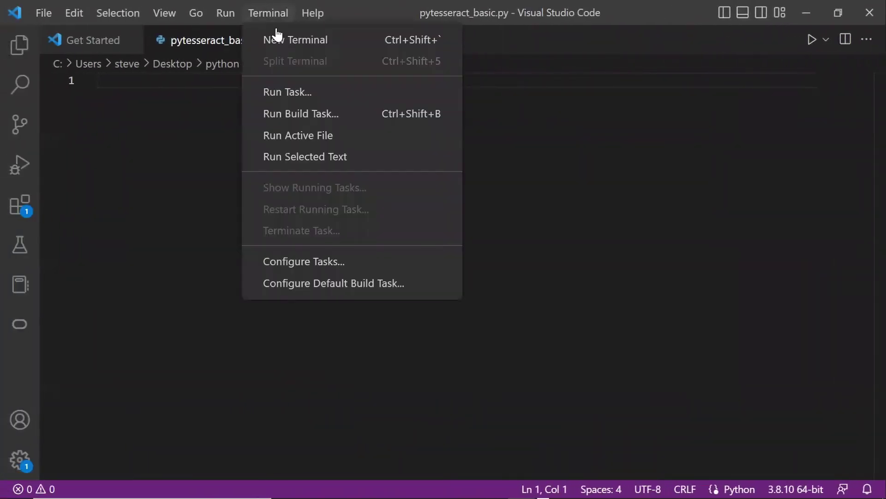
- Open a PowerShell terminal and cd into Desktop\python apps\pytesseract project folder
click(295, 40)
text(cd De)
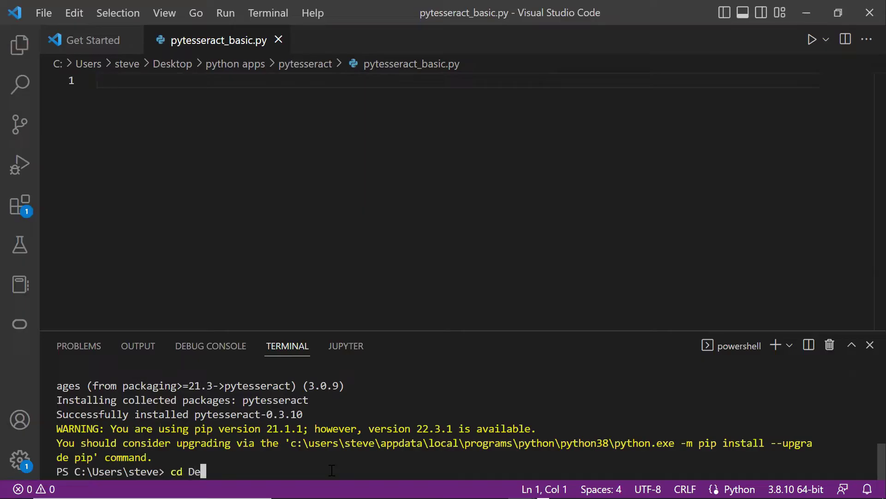
key(Tab)
key(Return)
text(cd p)
key(Tab)
key(Return)
text(cd .\pytesseract\)
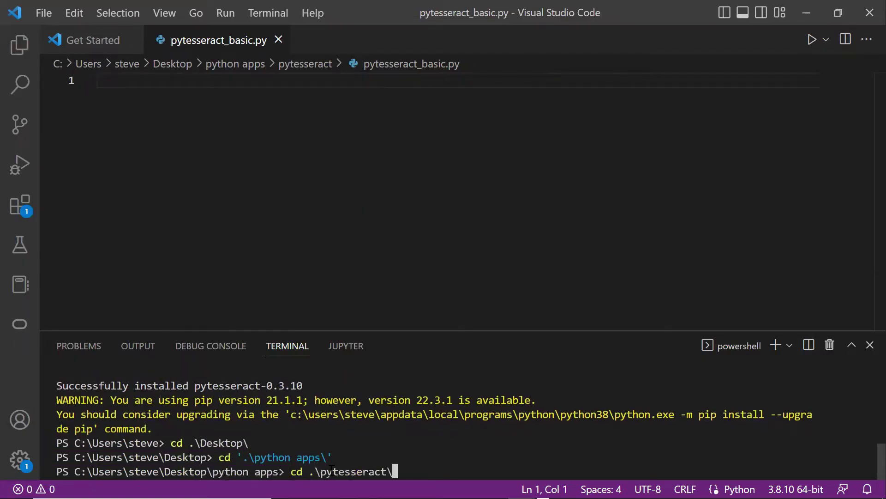
key(Return)
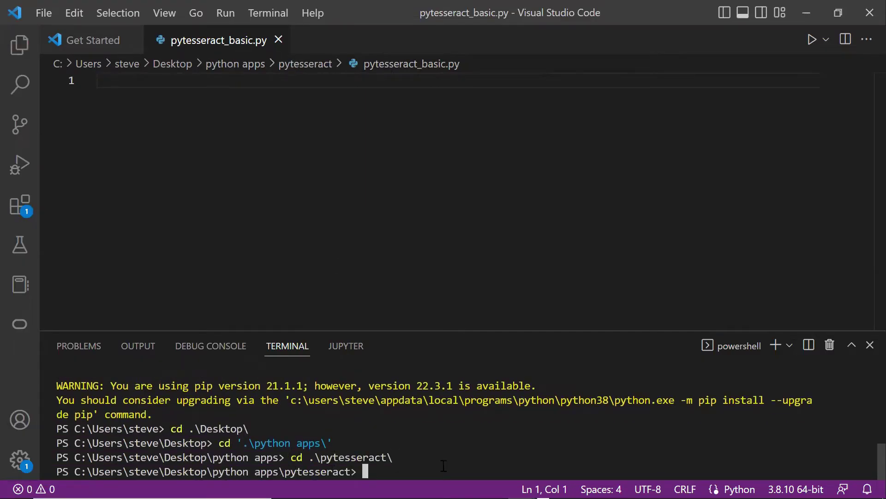
text(import )
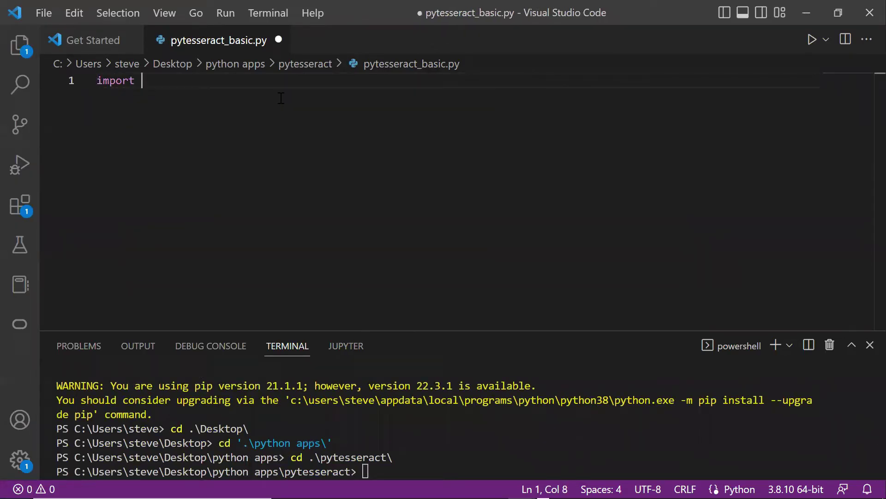
text(pyt)
- Import pytesseract and cv2, install opencv-python, and load img = cv2.imread("text_img.png")
key(Tab)
text(as pt)
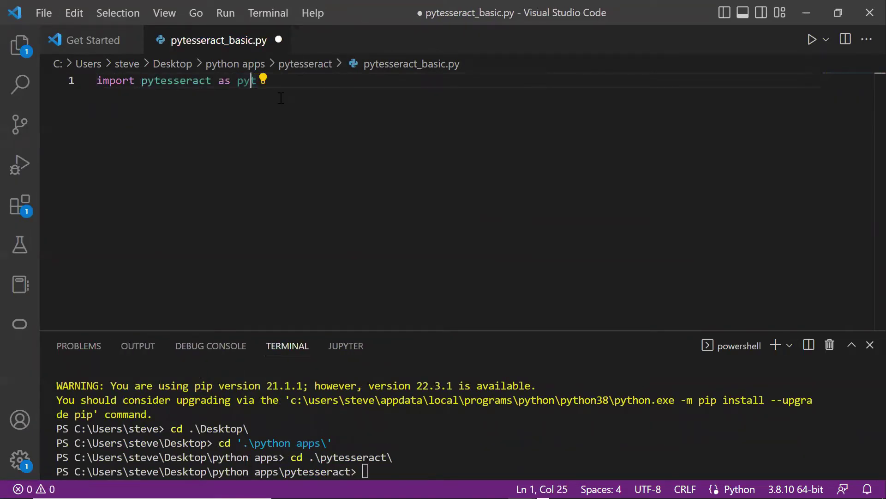
key(End)
key(Return)
click(407, 398)
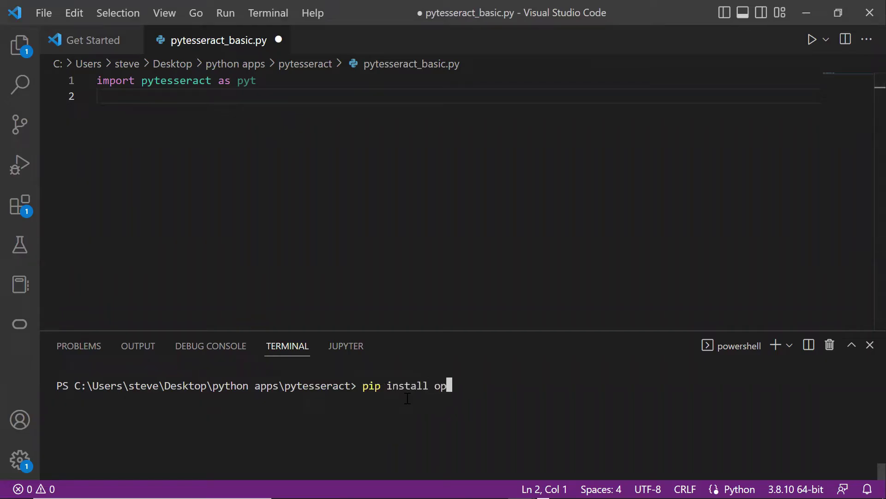
key(Return)
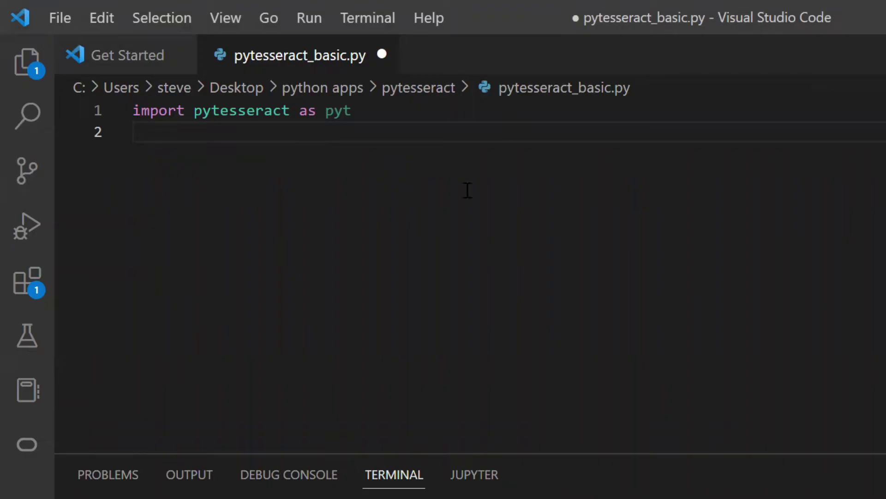
text(import cv2)
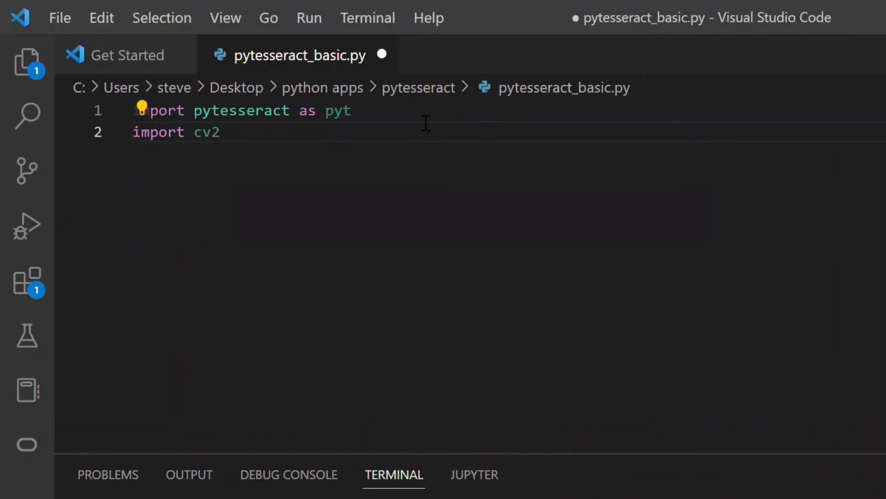
key(Return)
key(Return)
text(img = )
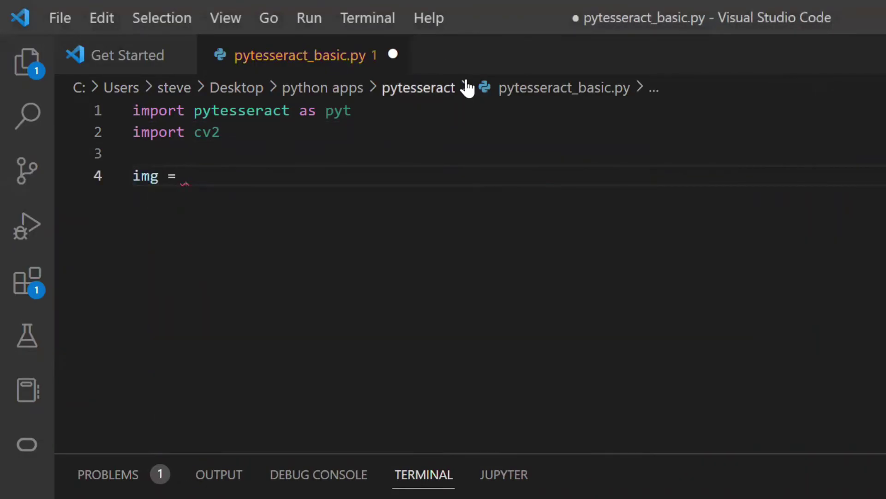
text(cv2.imread("text_img.png)
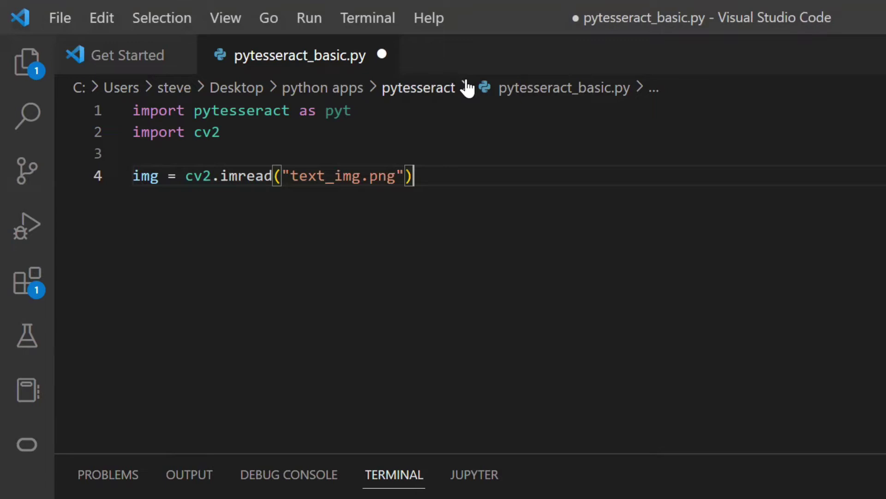
key(Return)
text(pyt.)
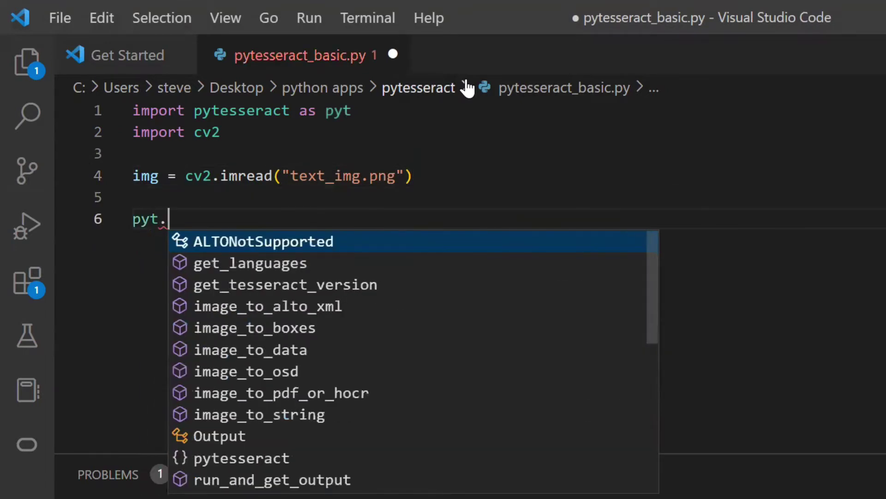
text(pytesseract.tesseract_cmd =)
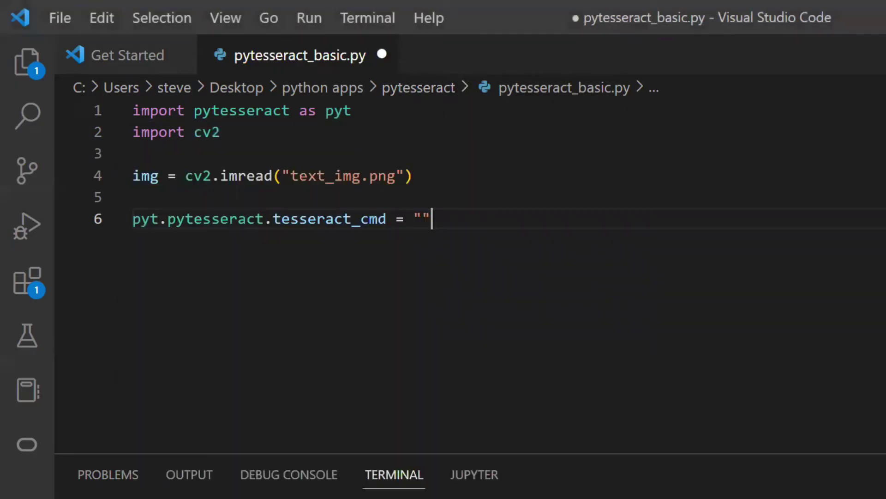
- Set pyt.pytesseract.tesseract_cmd to the pasted Tesseract-OCR path with doubled backslashes
key(ctrl+v)
text(\)
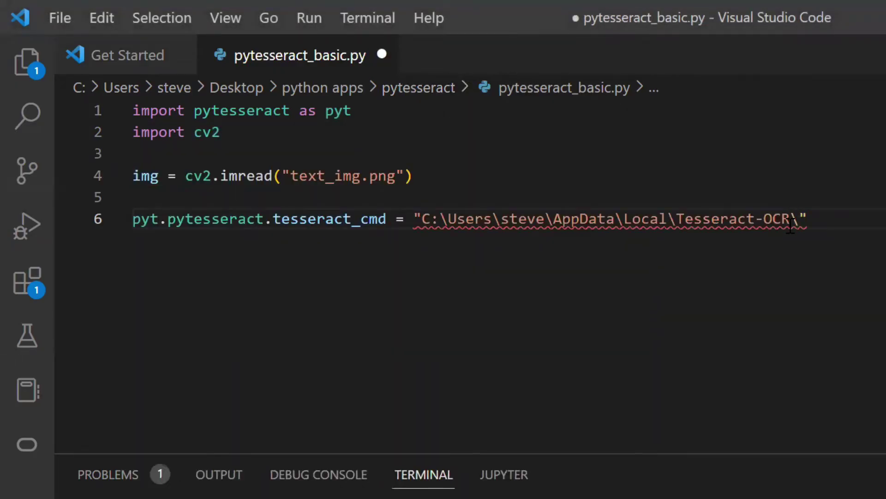
text(tesseract.)
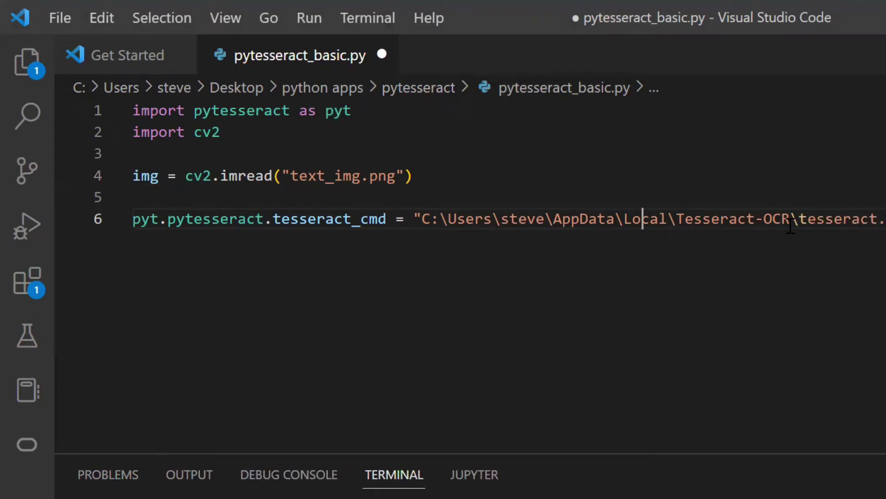
text(\)
key(ctrl+Right)
text(\)
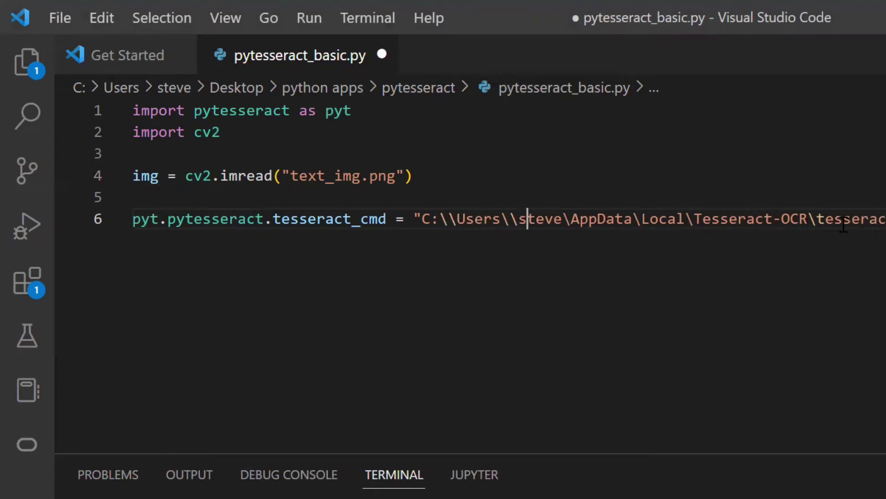
key(ctrl+Right)
text(\\)
key(ctrl+Right)
text(\)
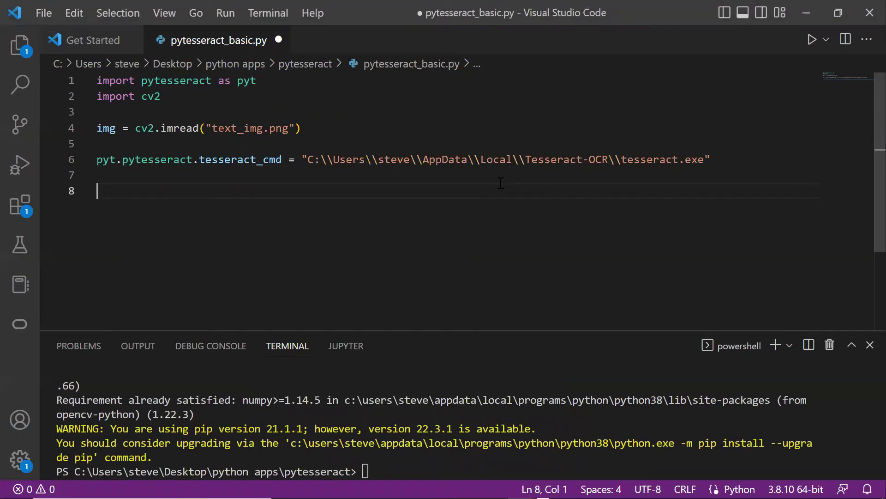
text(text )
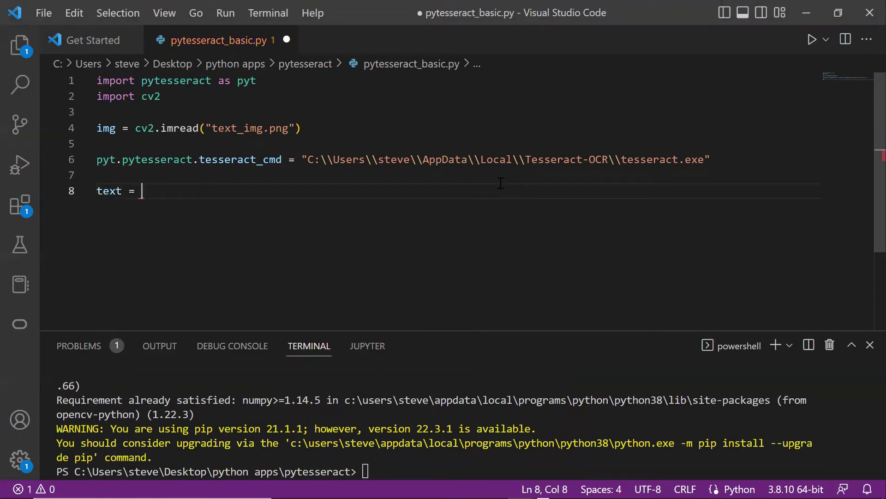
text(= pyt.te)
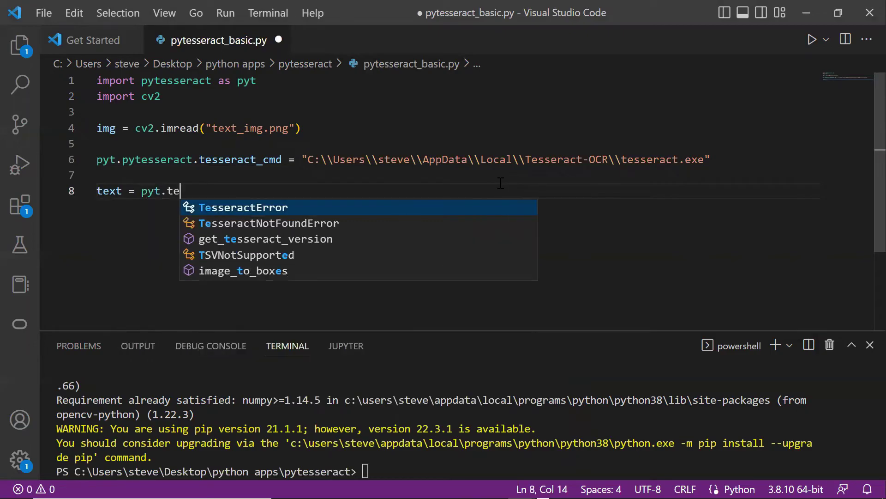
- Add text = pyt.image_to_string(img) and print(text) to the script
key(BackSpace)
key(BackSpace)
text(image_to_string()
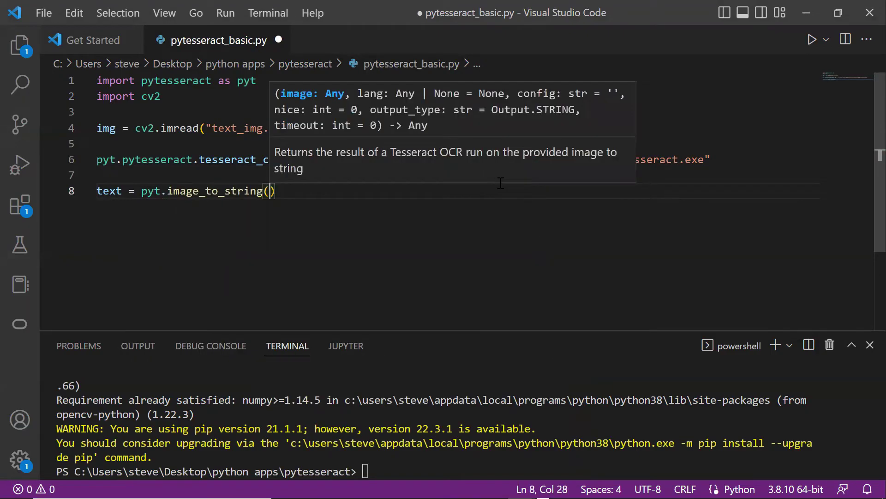
text(img)
key(End)
key(Return)
key(Return)
text(print(text)
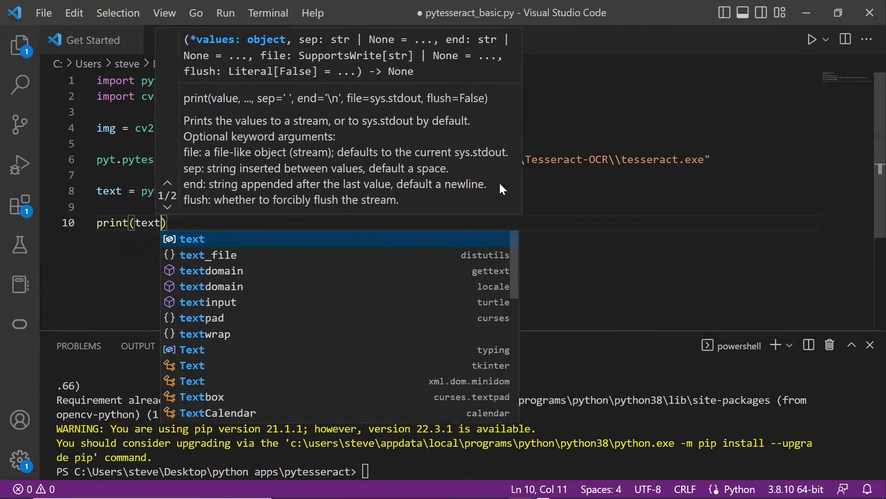
key(End)
- Run python .\pytesseract_basic.py and select the recognised passage in the output
click(485, 472)
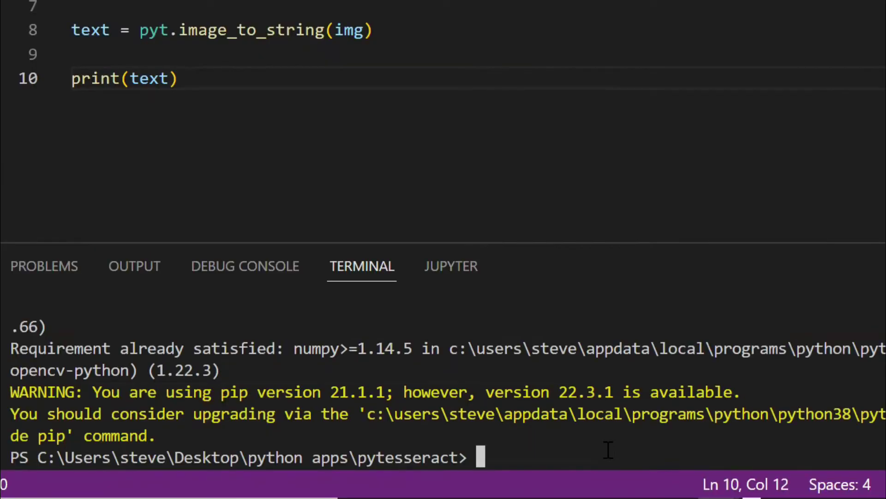
text(python .\py)
key(Tab)
key(Return)
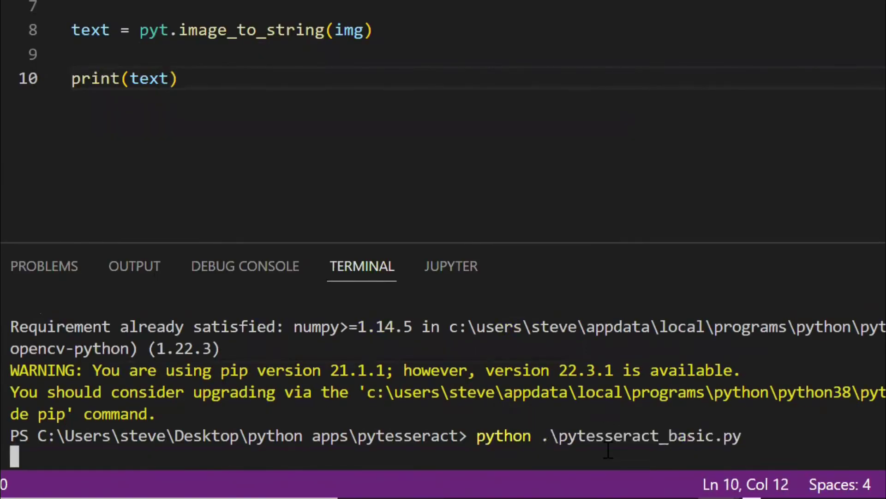
scroll(357, 386, up, 1)
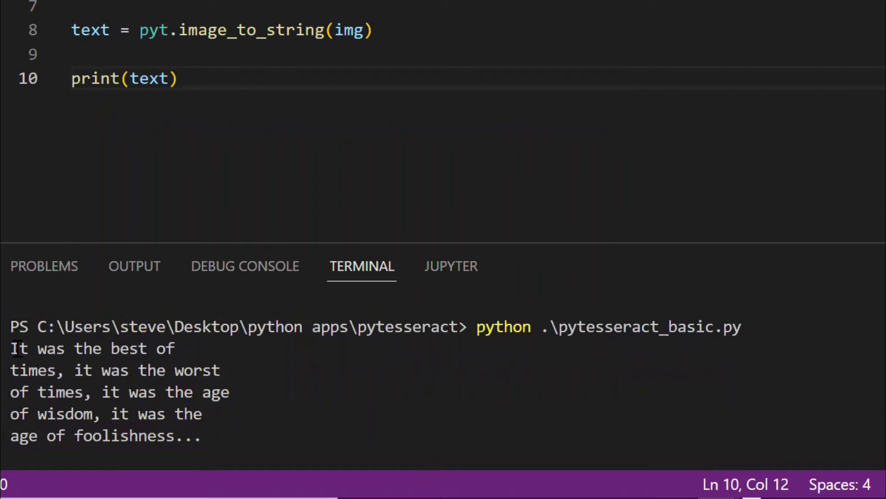
drag(10, 347, 340, 395)
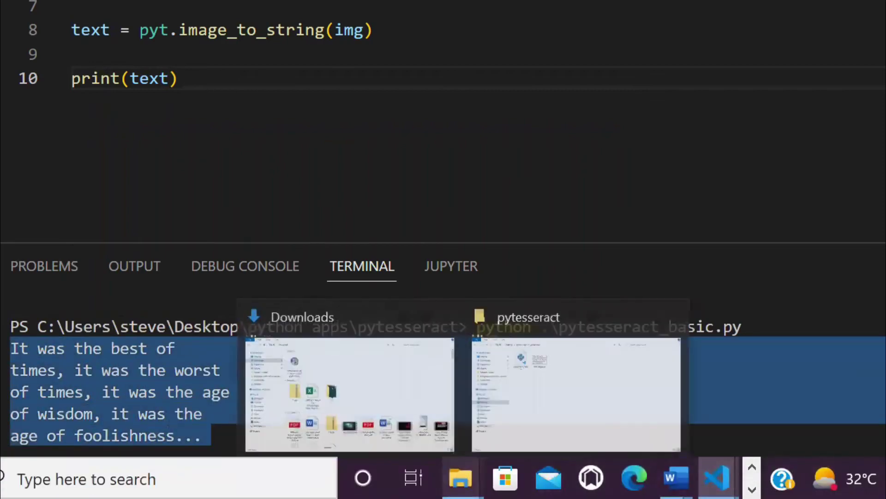
- Open text_img.png to compare it with the output, then close the viewer
click(575, 395)
double_click(284, 118)
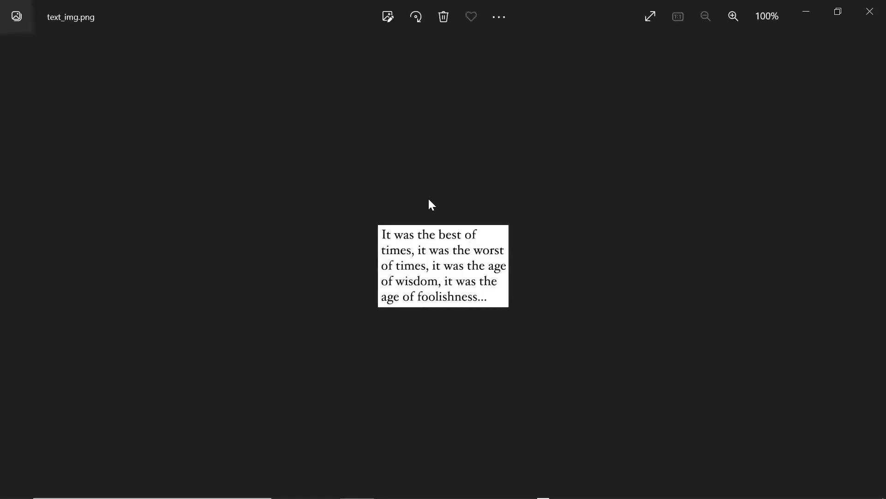
click(870, 12)
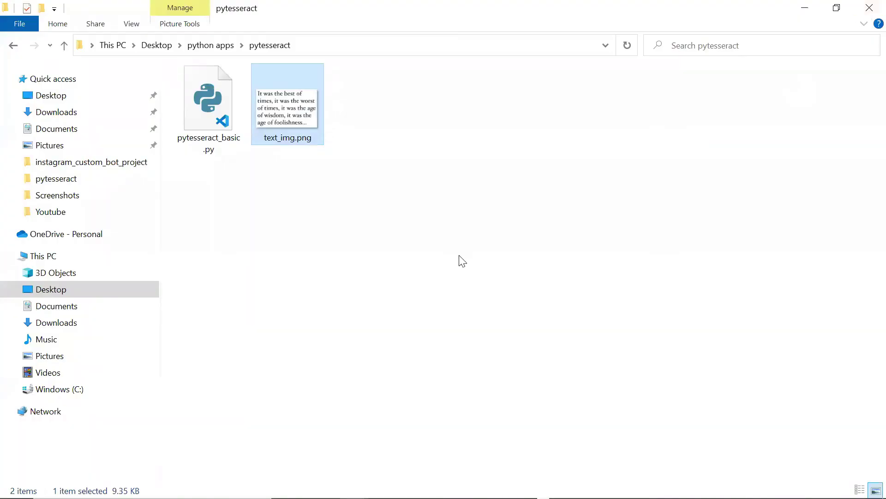
click(522, 485)
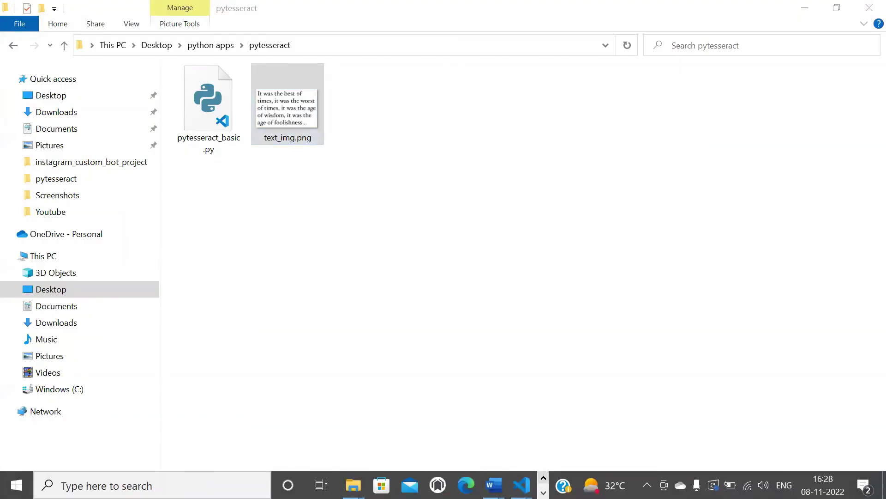
- Add with open("text_file.txt", "w+") as f: f.write(text) and save the script
mouse_move(522, 484)
click(596, 429)
click(242, 253)
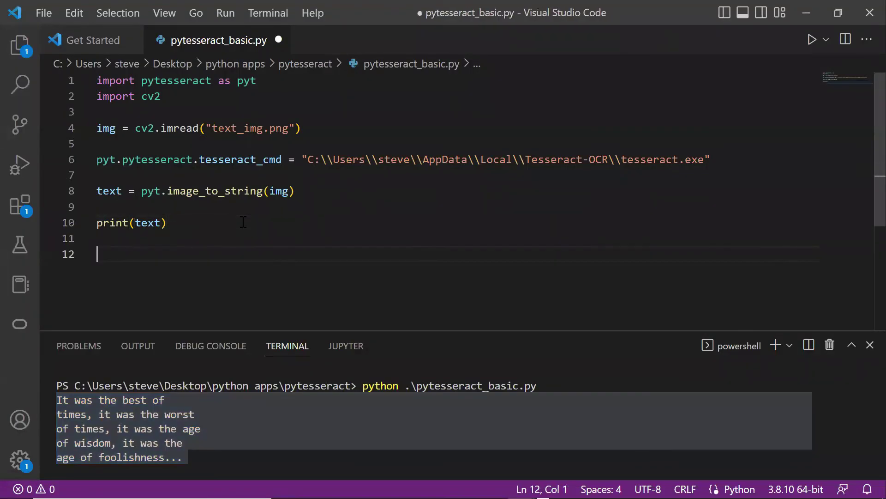
text(with open())
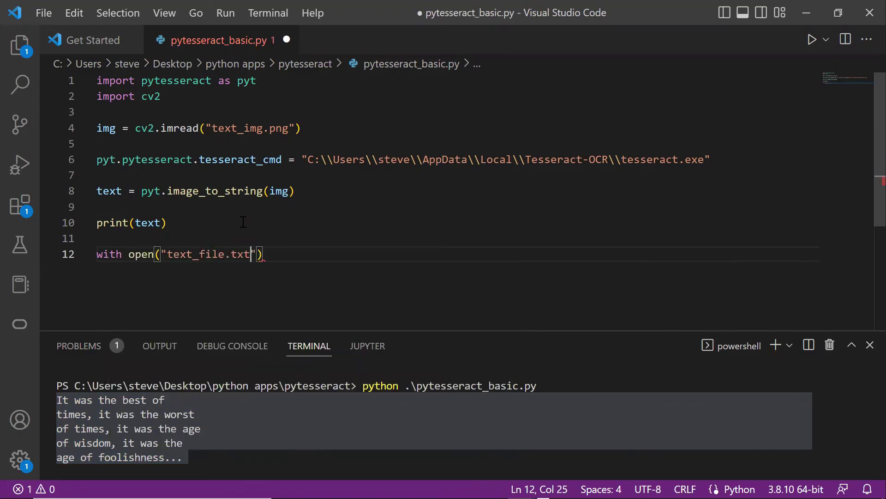
text(", "w+") as )
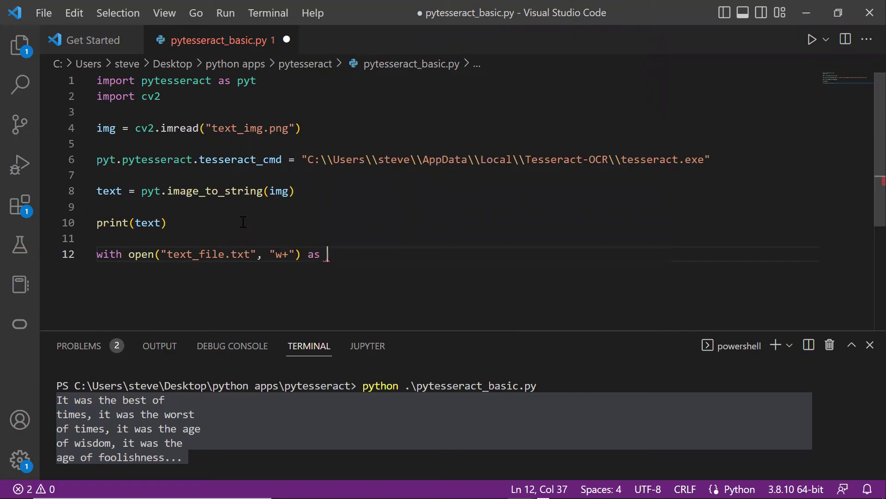
text(f:)
key(Return)
text(f.wr)
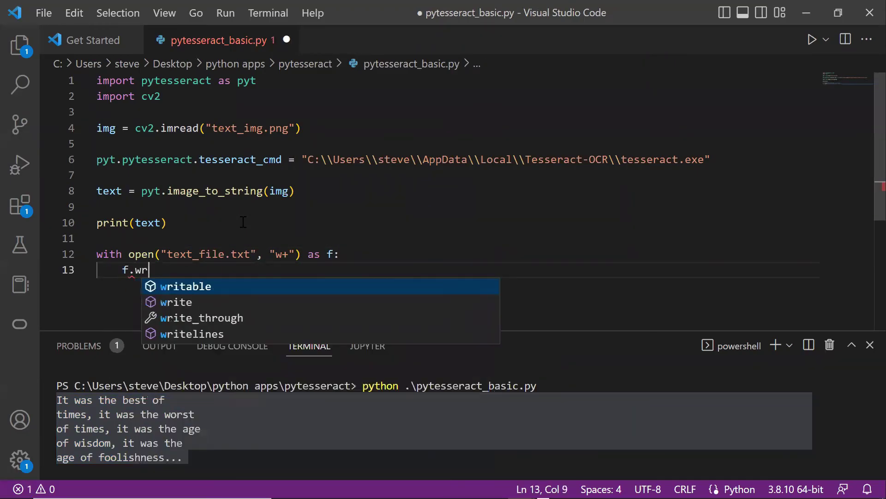
text(ite(text))
key(Return)
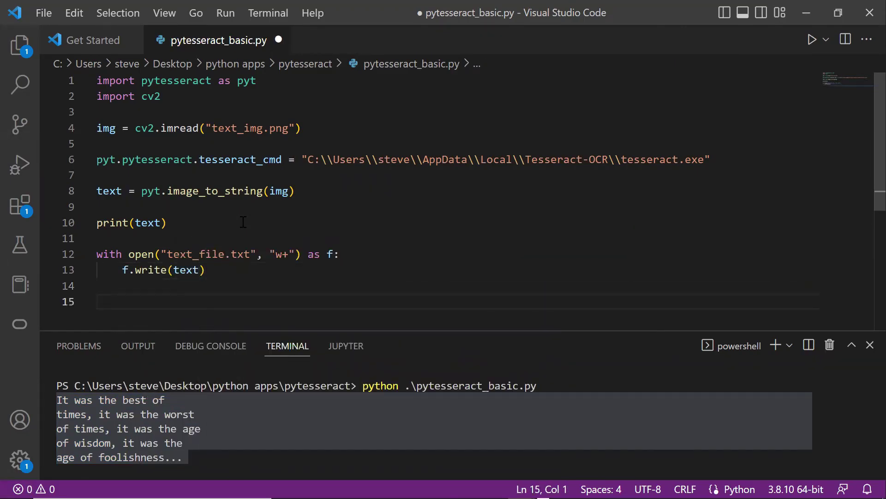
key(ctrl+s)
- Rerun python .\pytesseract_basic.py from the terminal
key(Up)
key(Return)
key(super)
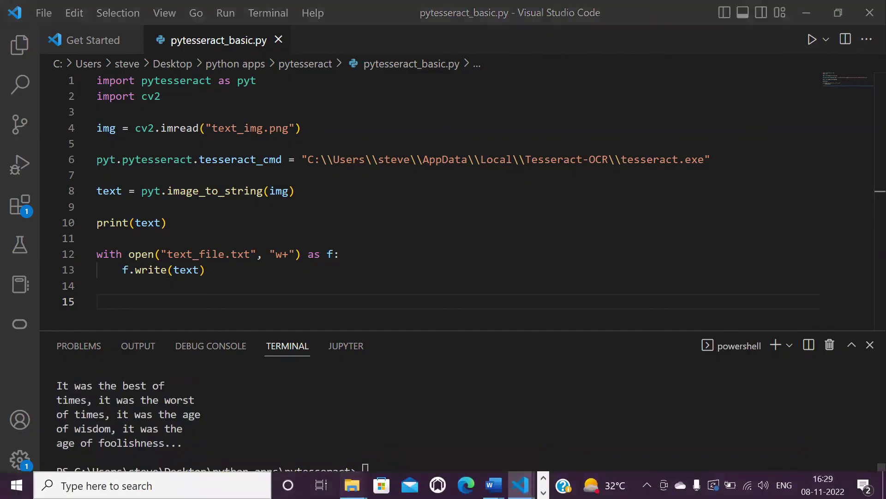
- Open text_file.txt in Notepad, check the saved Dickens passage, and close it
click(352, 486)
double_click(293, 116)
drag(215, 182, 72, 138)
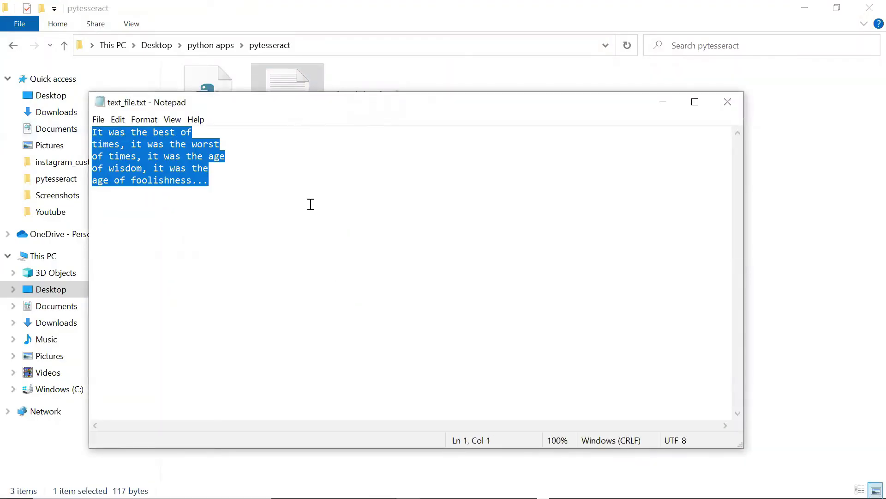
click(311, 204)
click(728, 102)
click(573, 209)
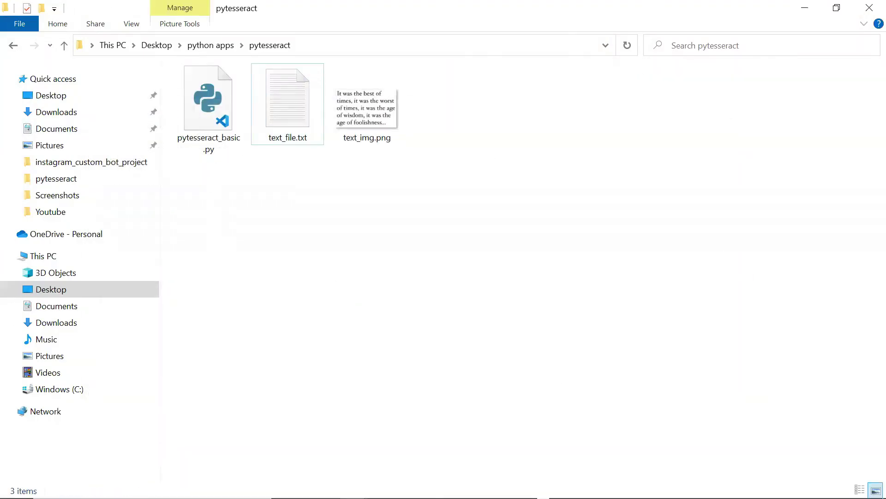